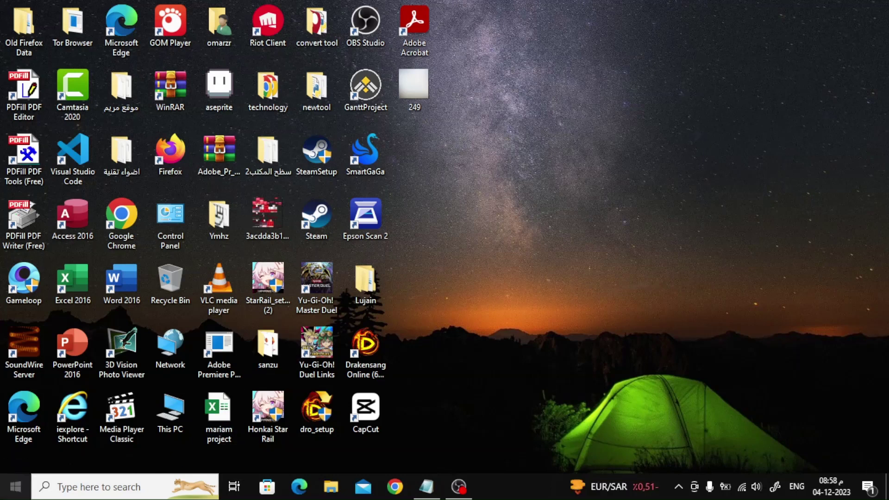
# Open Windows Settings from the Start menu.
pyautogui.press('super')
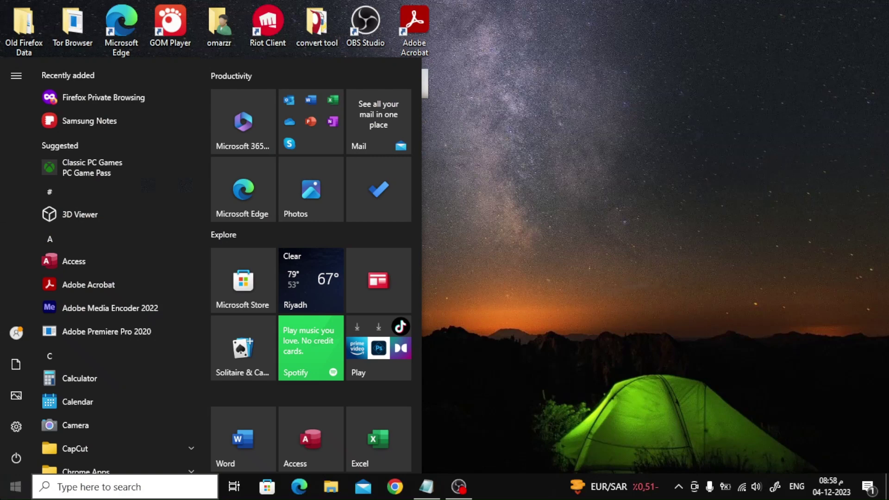
pyautogui.click(17, 426)
# Go to the Accounts section of Settings to show the Your info page.
pyautogui.click(21, 428)
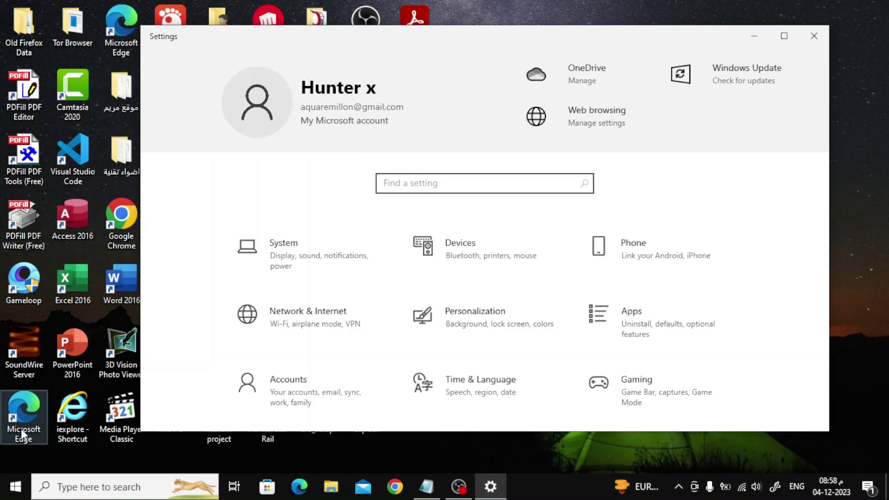
pyautogui.scroll(-3, 480, 307)
pyautogui.scroll(-2, 479, 307)
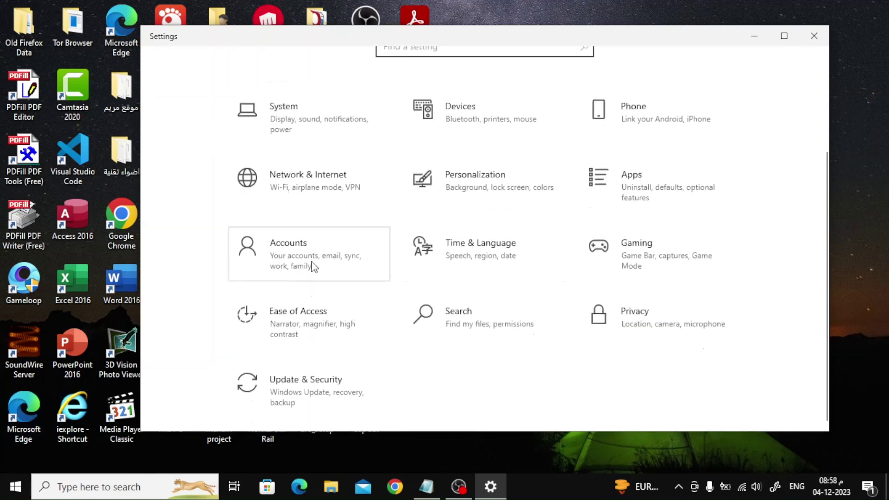
pyautogui.click(340, 262)
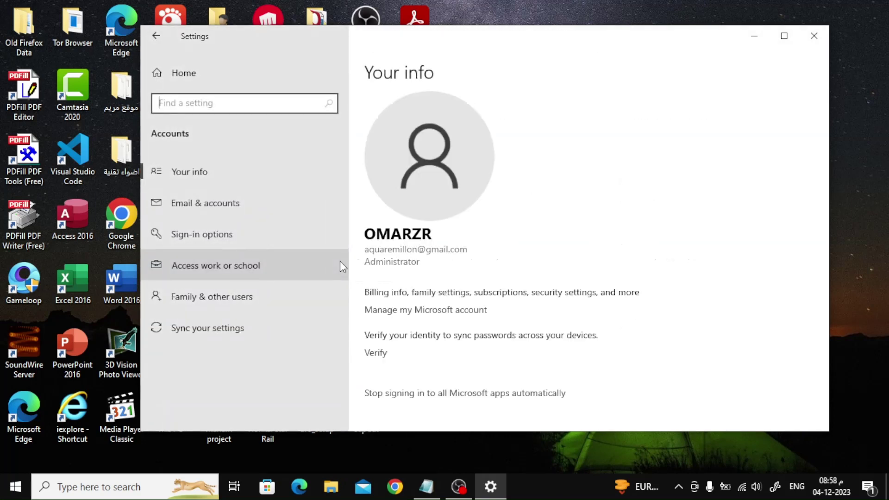
# Under Sign-in options, expand Password and start changing it.
pyautogui.click(258, 239)
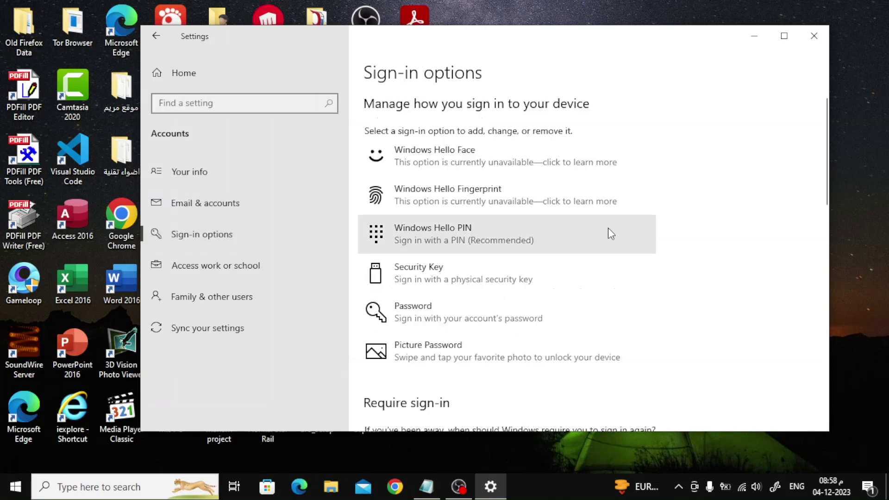
pyautogui.scroll(-2, 607, 228)
pyautogui.scroll(-2, 642, 221)
pyautogui.scroll(-2, 642, 222)
pyautogui.scroll(3, 643, 227)
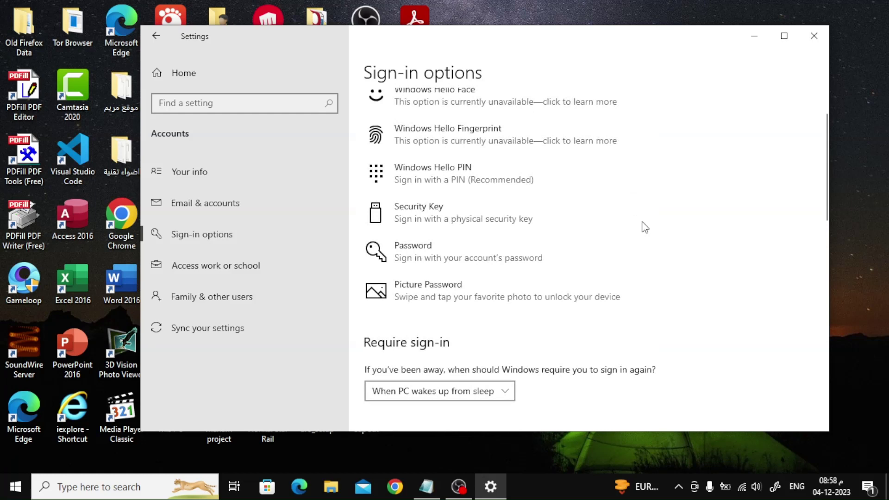
pyautogui.scroll(2, 644, 227)
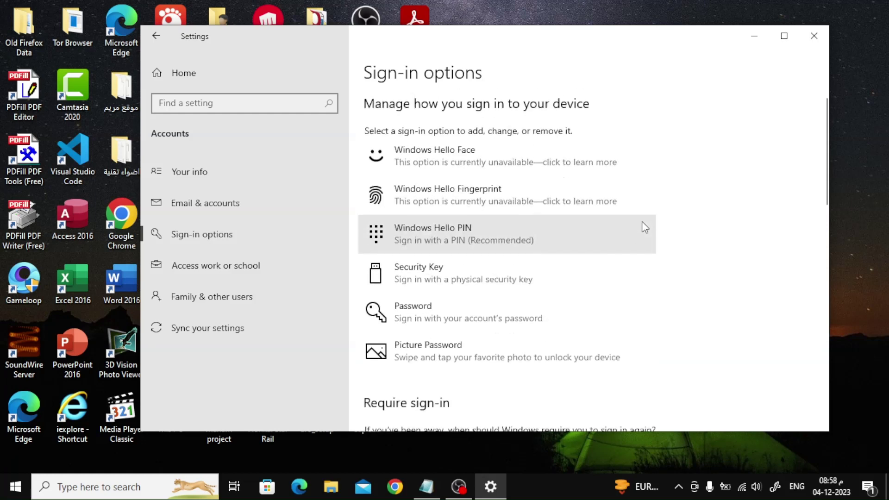
pyautogui.click(571, 311)
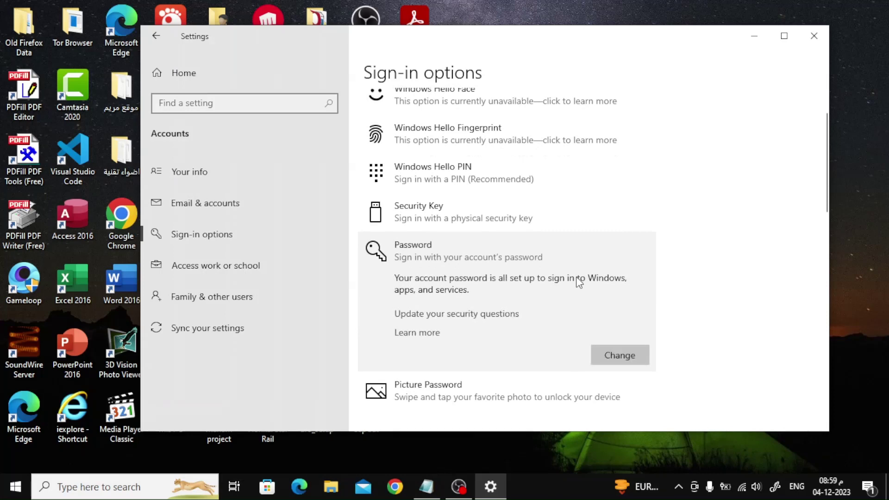
pyautogui.click(619, 355)
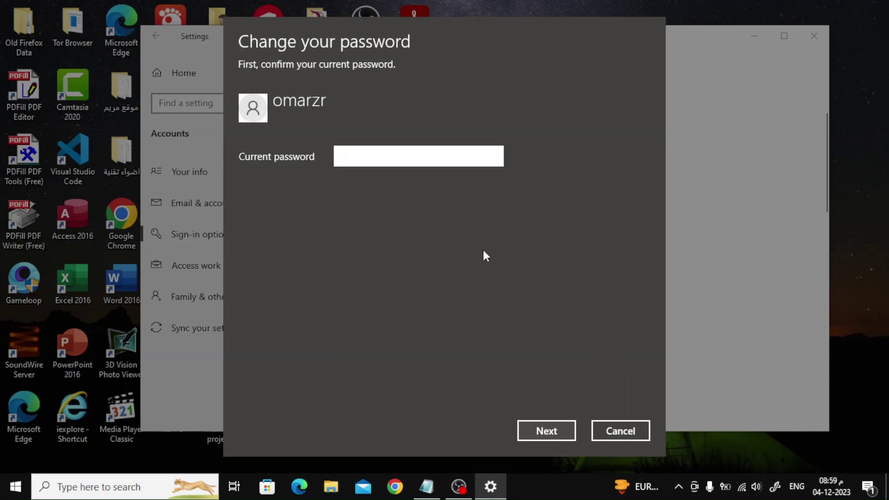
pyautogui.write('•••••••••')
# Submit the current password, then enter and confirm the new password with hint 0.
pyautogui.press('Return')
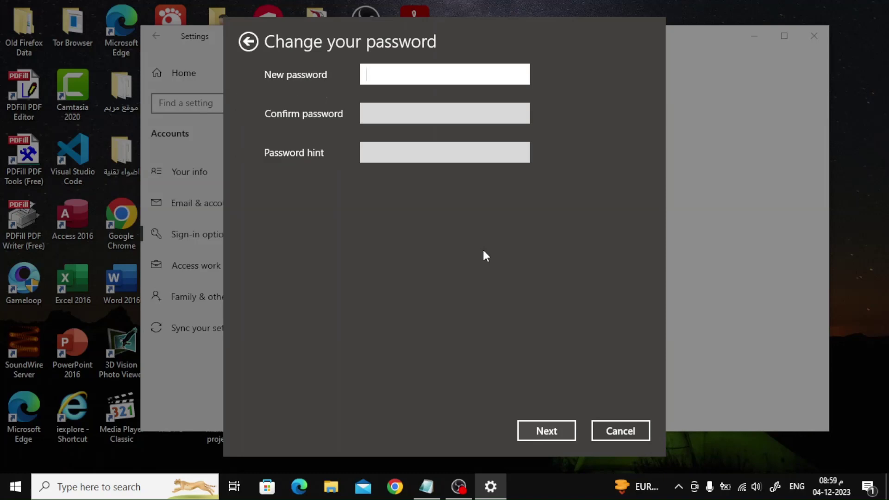
pyautogui.write('•')
pyautogui.write('••••••')
pyautogui.write('•')
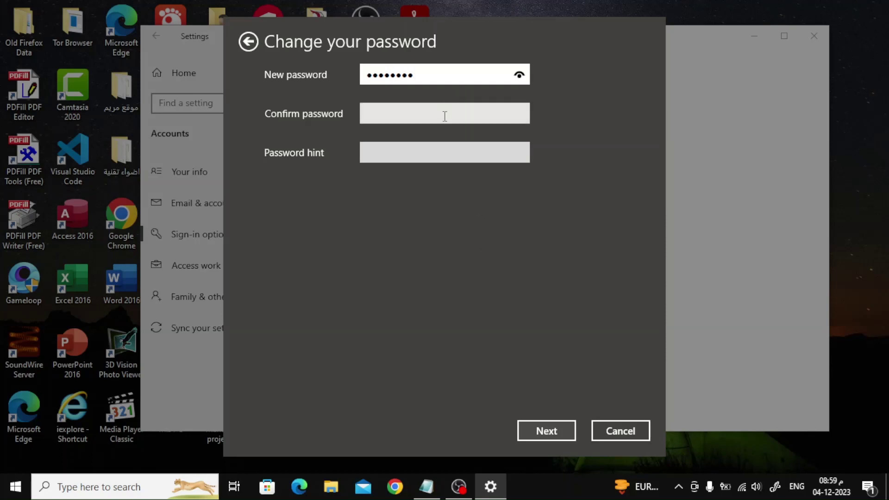
pyautogui.click(445, 113)
pyautogui.write('••••')
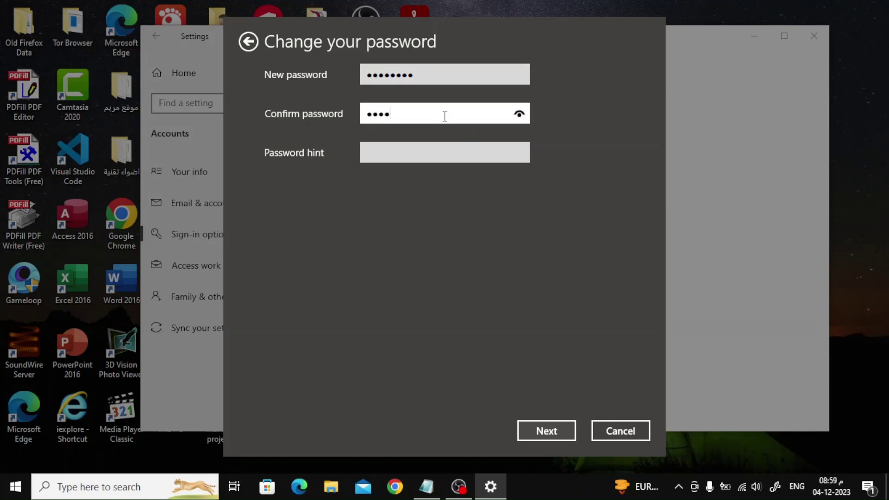
pyautogui.write('••••')
pyautogui.click(426, 154)
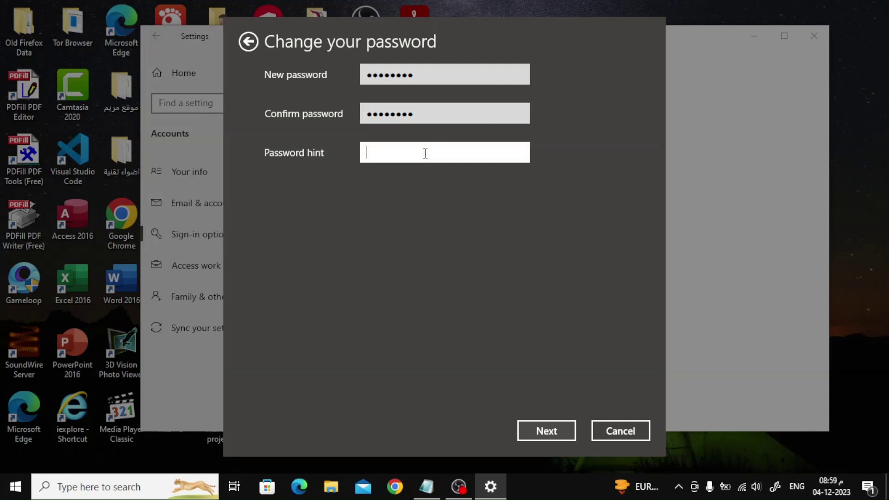
pyautogui.write('0')
# Submit the new password details and finish the password change.
pyautogui.click(546, 431)
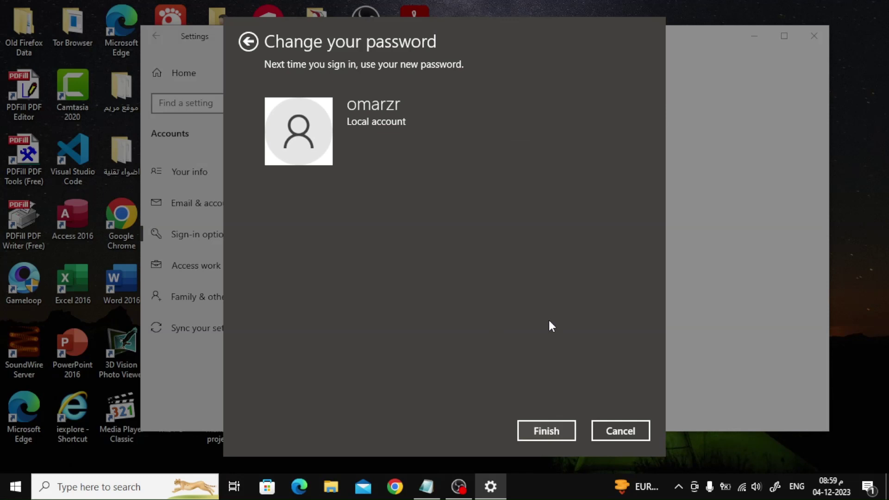
pyautogui.click(544, 433)
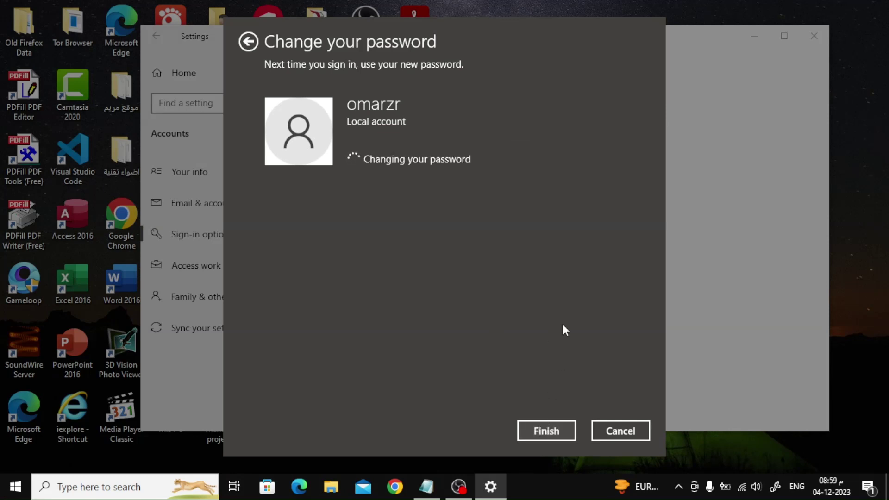